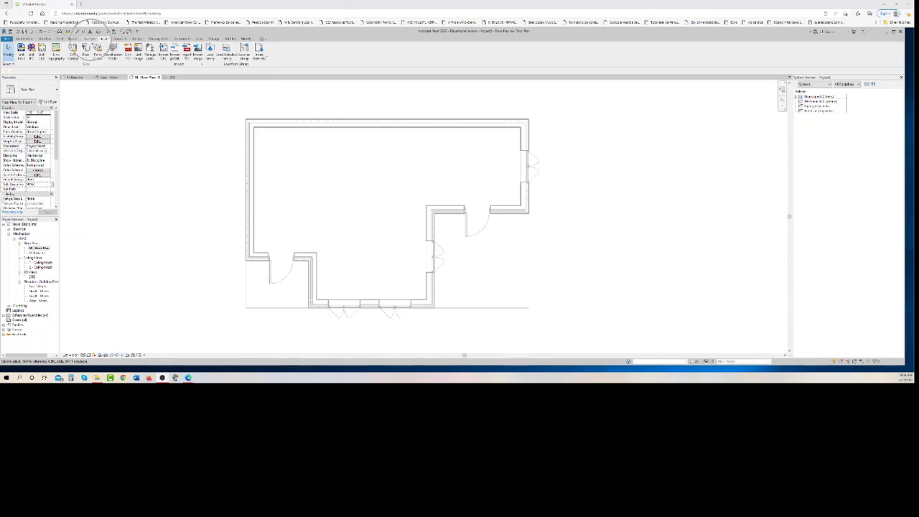
# Step: Place an Air Handling Unit - Split System - Vertical of the first listed size inside the building, beside the inner wall corner
pyautogui.click(89, 38)
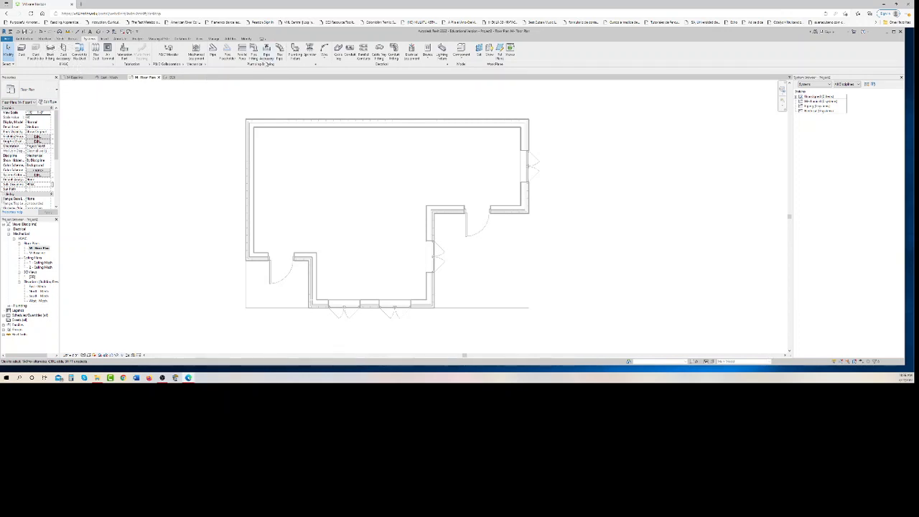
pyautogui.click(267, 63)
pyautogui.click(383, 68)
pyautogui.click(63, 65)
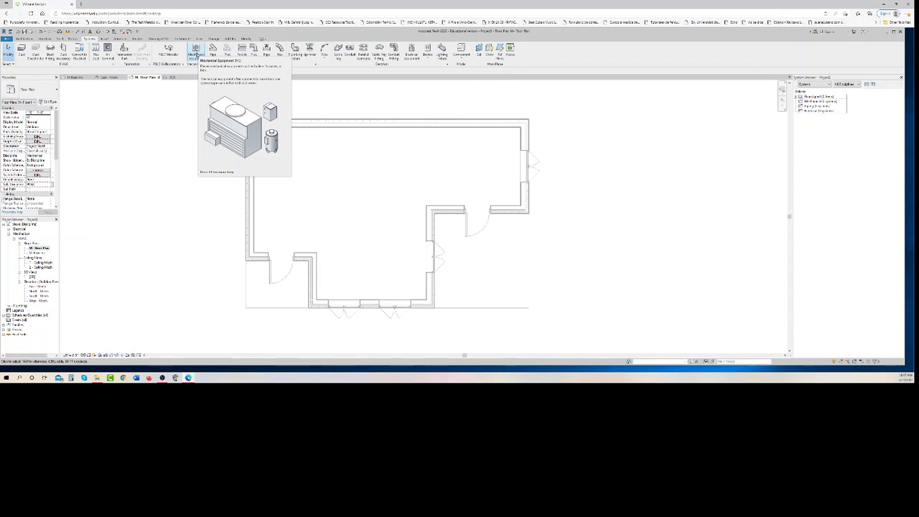
pyautogui.click(195, 50)
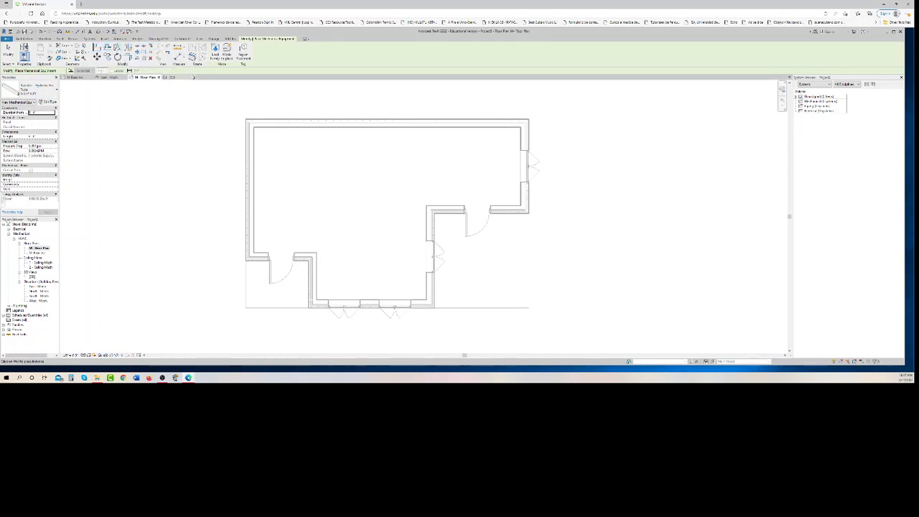
pyautogui.click(36, 89)
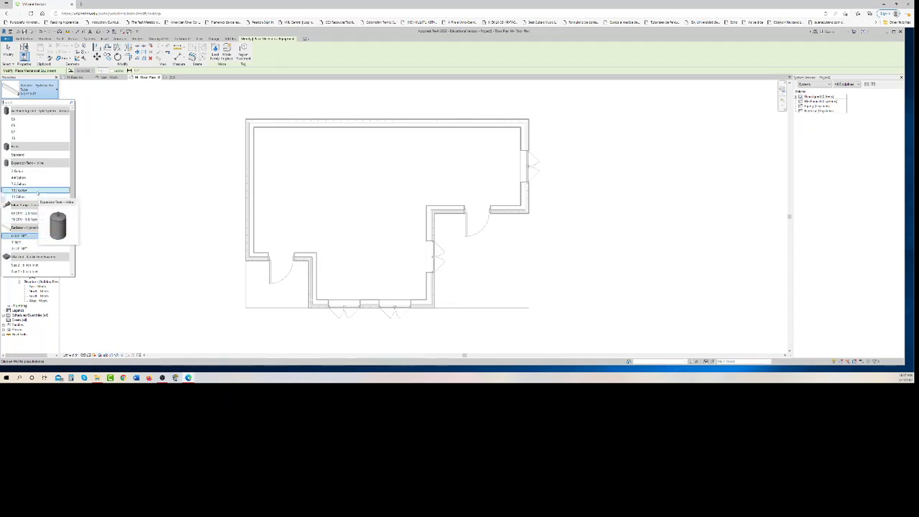
pyautogui.click(17, 120)
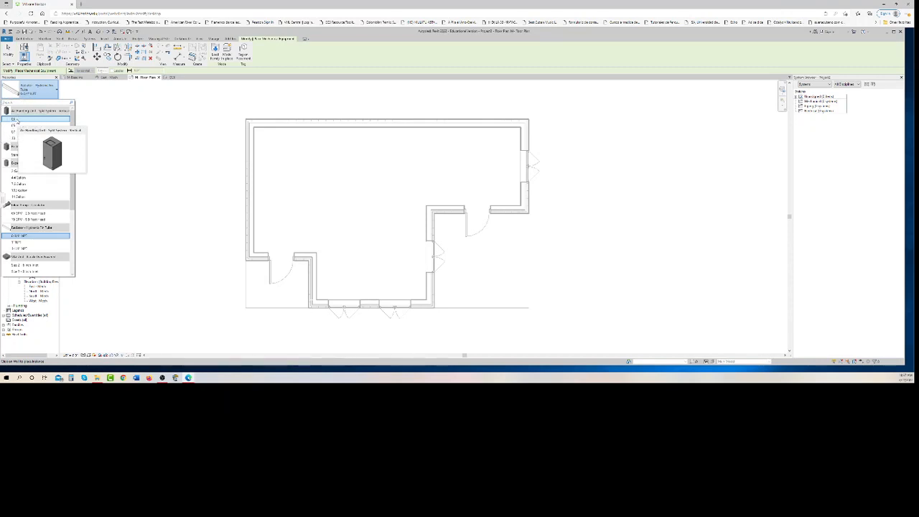
pyautogui.click(16, 120)
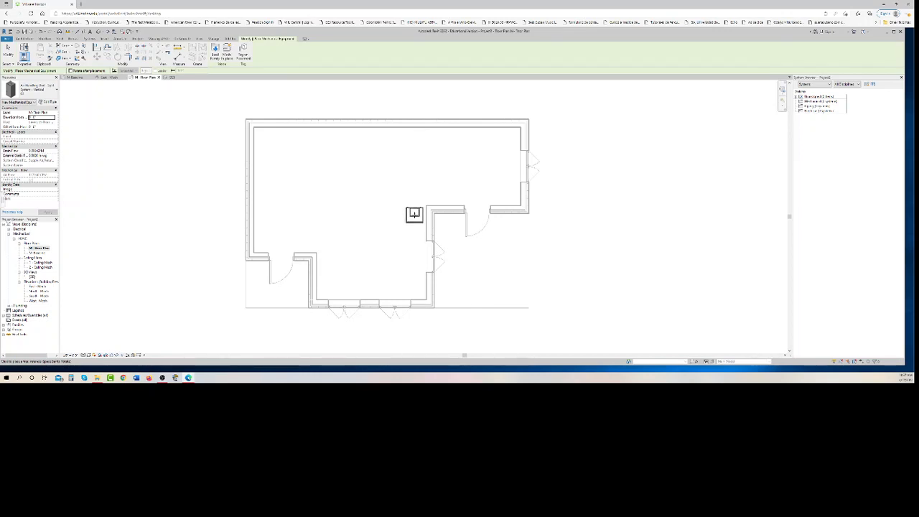
pyautogui.click(414, 214)
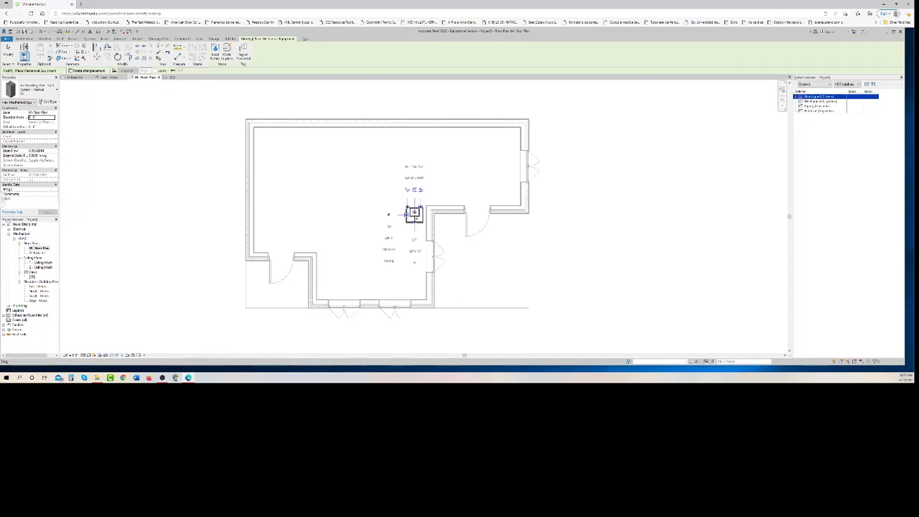
# Step: Rotate the placed air handling unit by 180 degrees and finish placing mechanical equipment
pyautogui.click(117, 56)
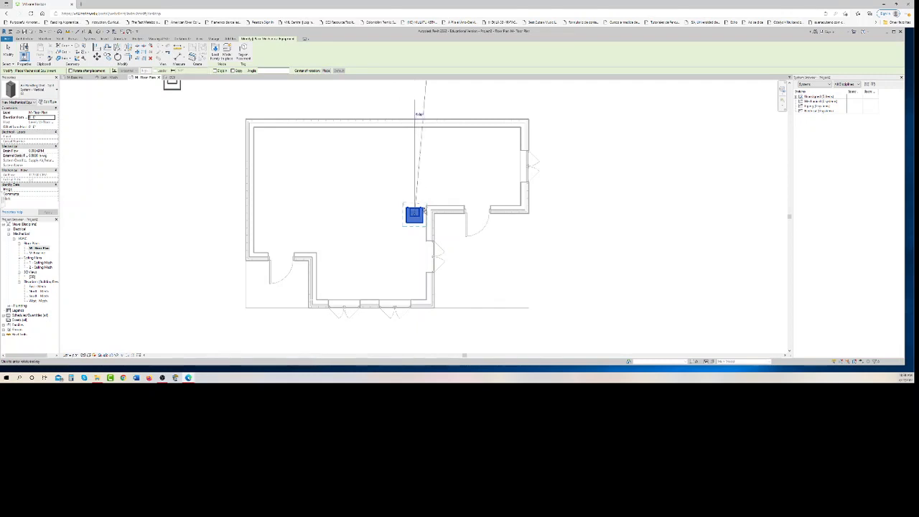
pyautogui.click(416, 180)
pyautogui.click(414, 240)
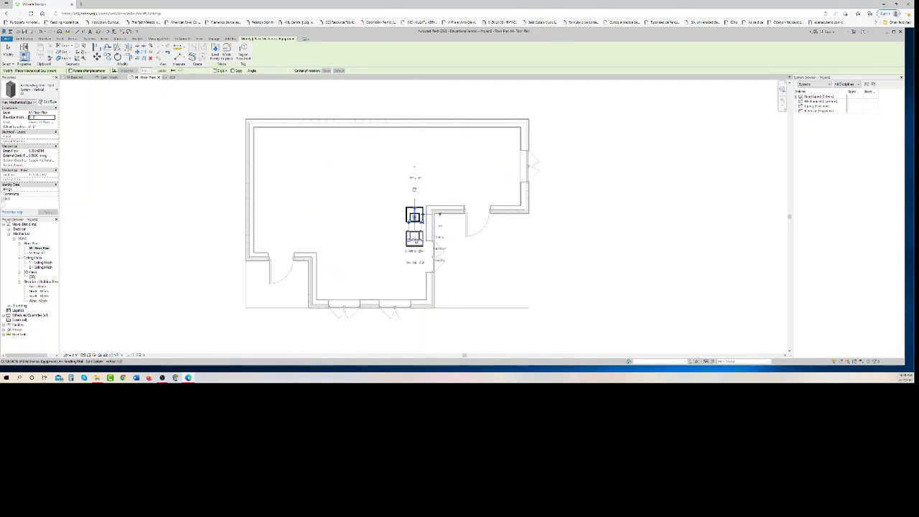
pyautogui.press('Escape')
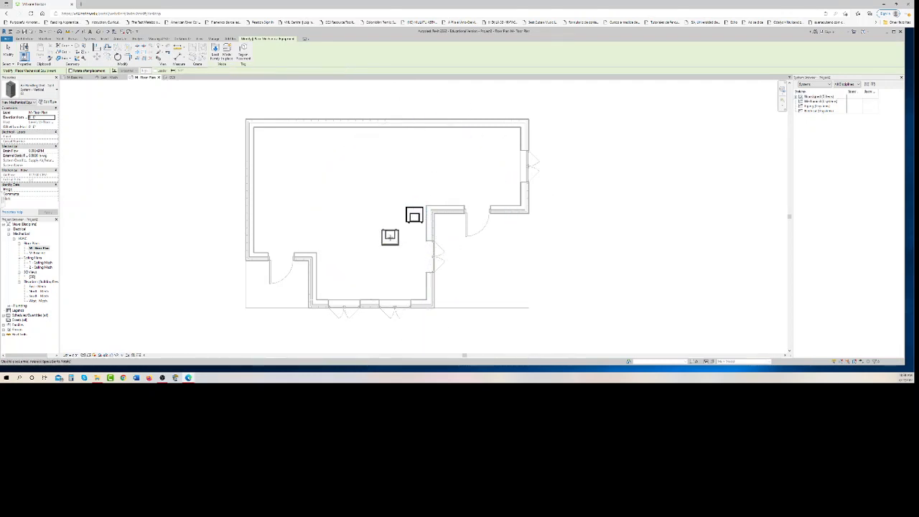
pyautogui.press('Escape')
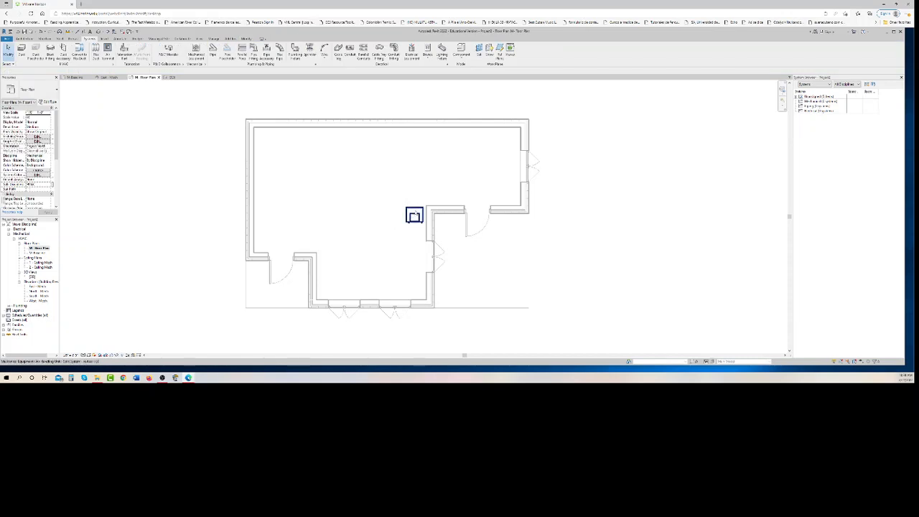
# Step: Nudge the air handling unit slightly down in the plan so that it sits beside the inner wall
pyautogui.click(414, 215)
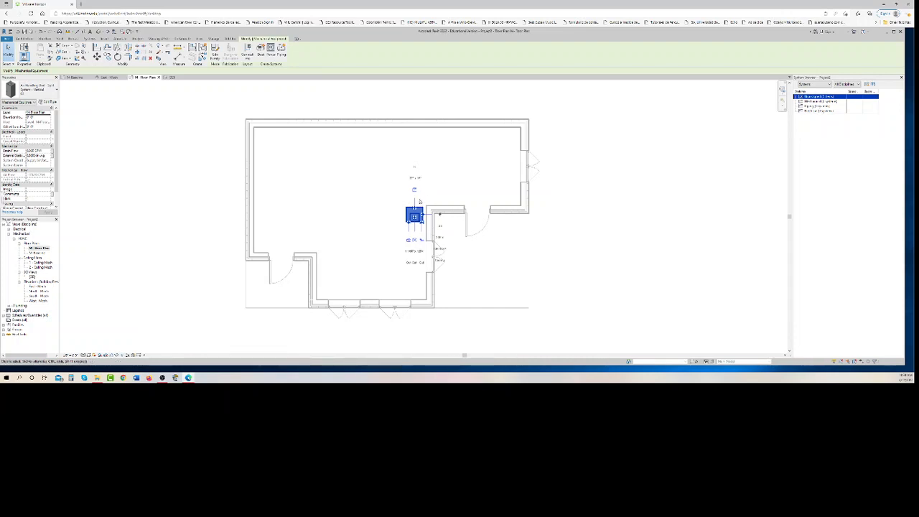
pyautogui.click(419, 207)
pyautogui.click(415, 206)
pyautogui.press('Down')
pyautogui.press('Down')
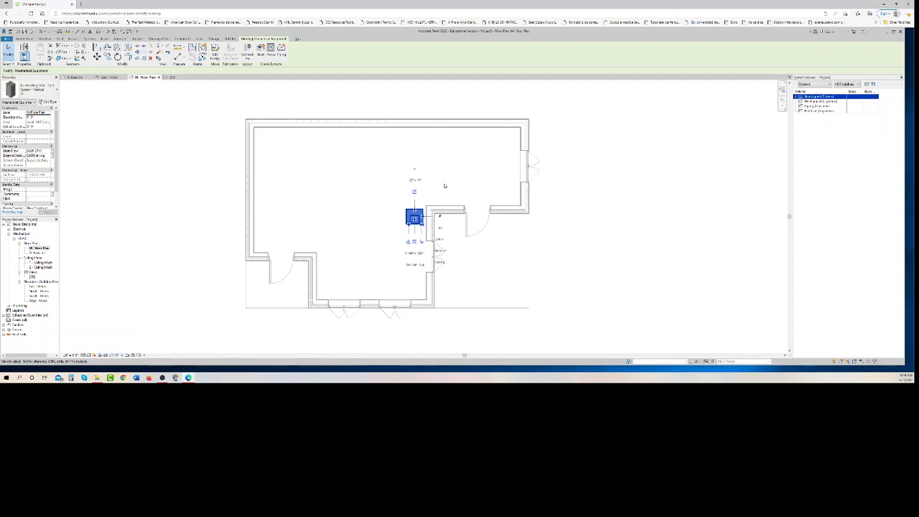
pyautogui.press('Down')
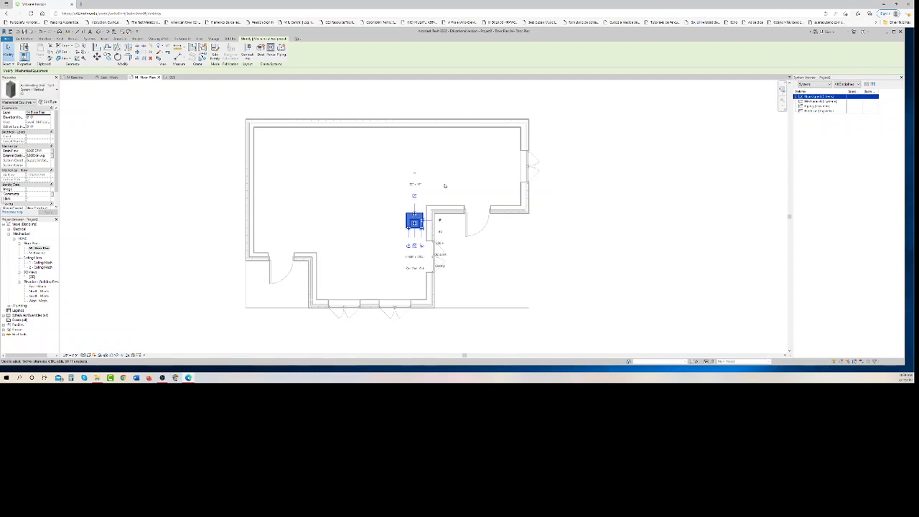
pyautogui.click(595, 199)
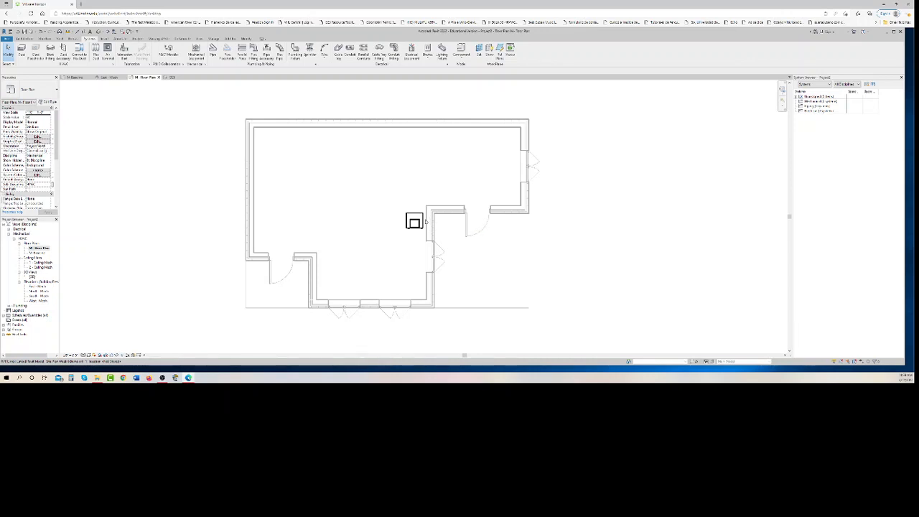
pyautogui.click(425, 222)
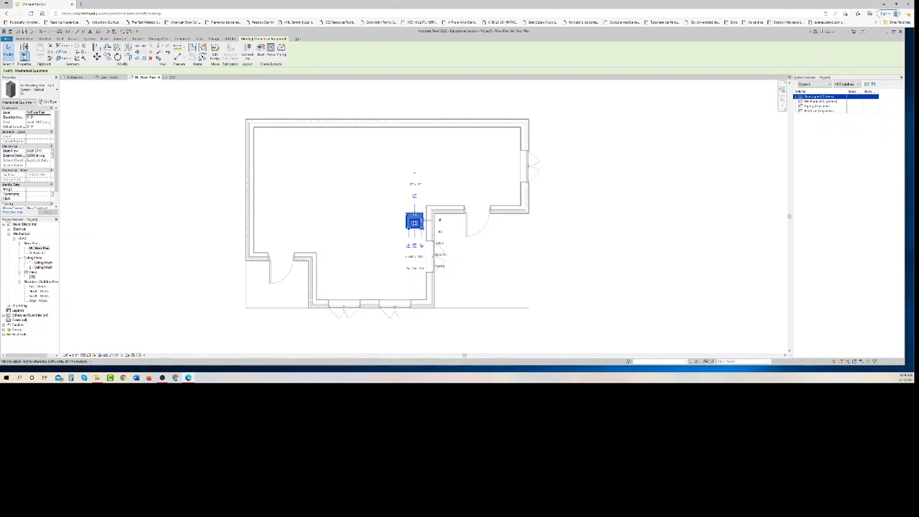
pyautogui.click(587, 255)
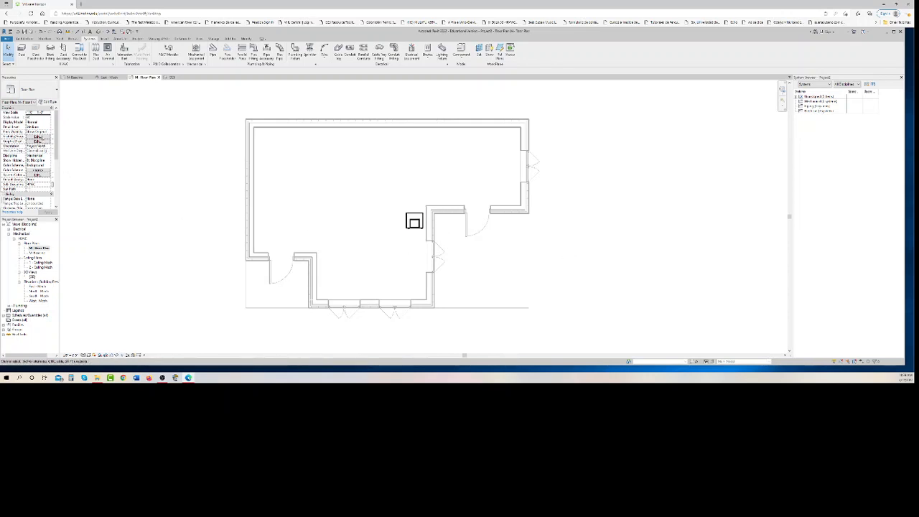
# Step: Set the top of the floor plan's primary view range to Unlimited
pyautogui.scroll(-5, 54, 166)
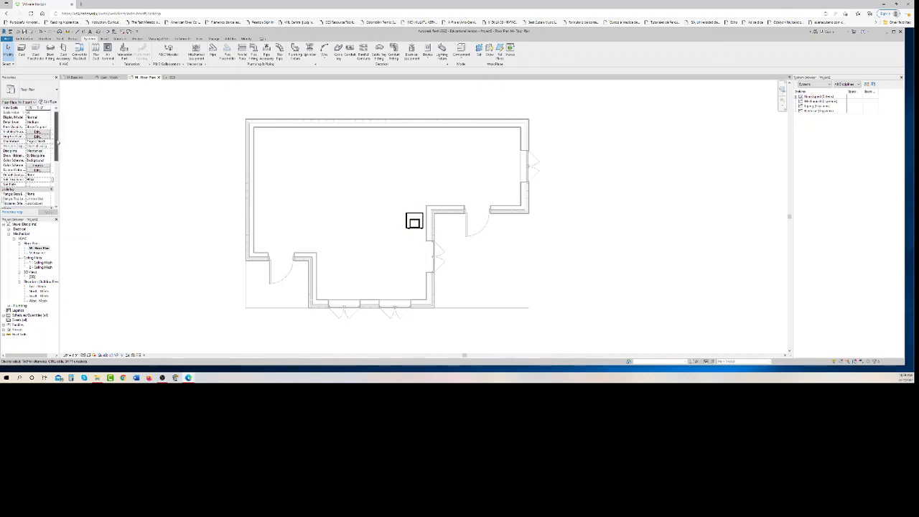
pyautogui.scroll(-2, 54, 167)
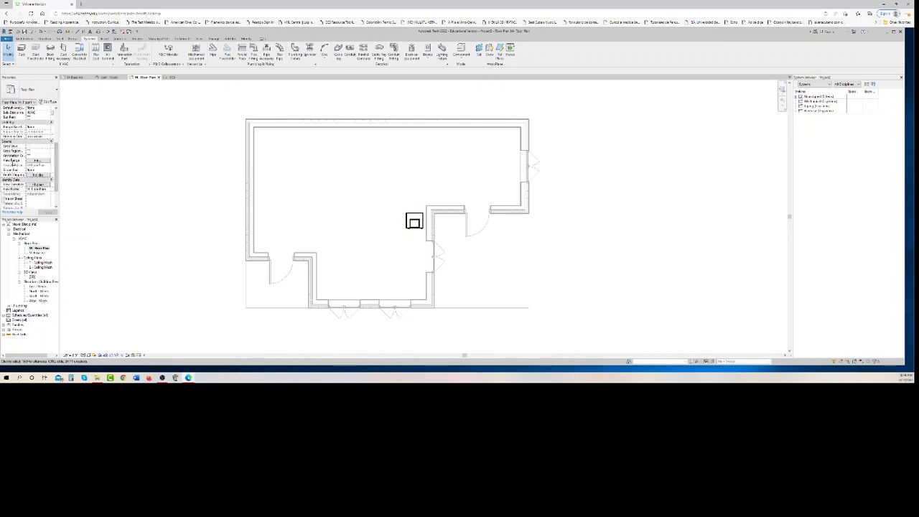
pyautogui.click(39, 161)
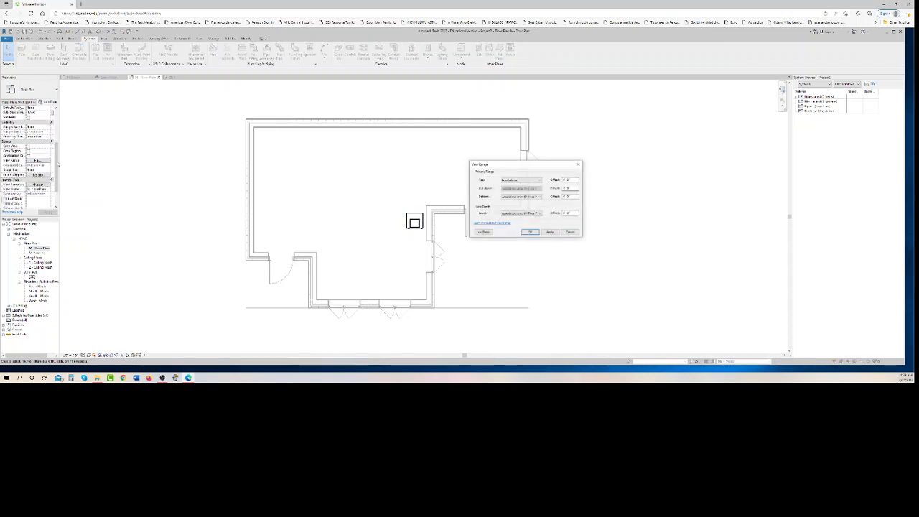
pyautogui.click(523, 180)
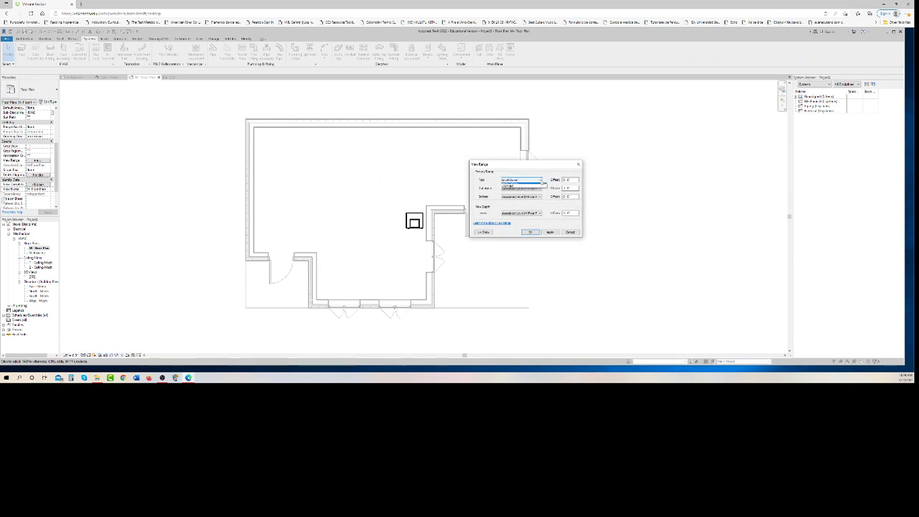
pyautogui.click(528, 192)
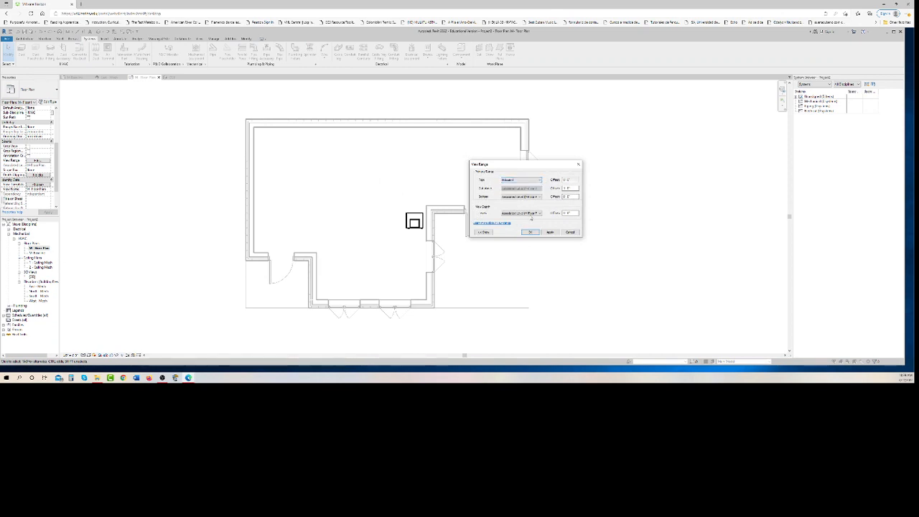
pyautogui.click(530, 232)
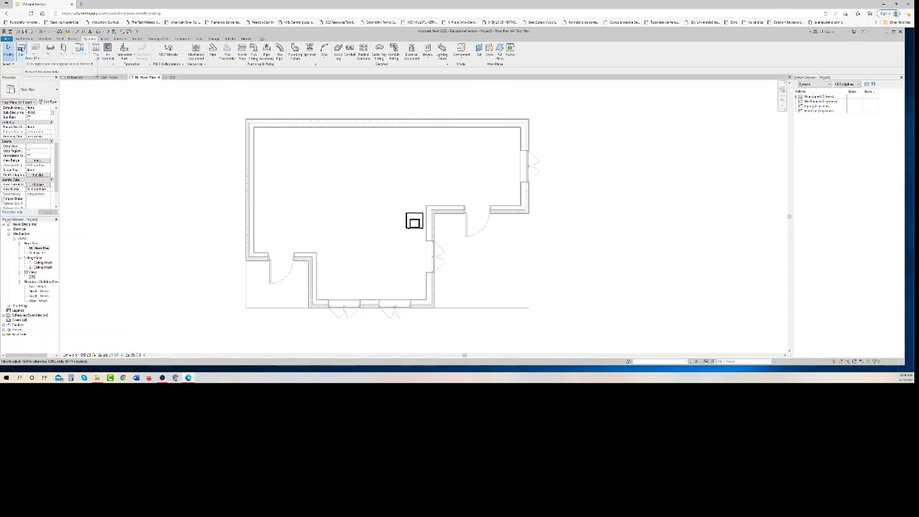
# Step: Start a duct with the Rectangular Duct type Mitered Elbows / Taps
pyautogui.click(21, 48)
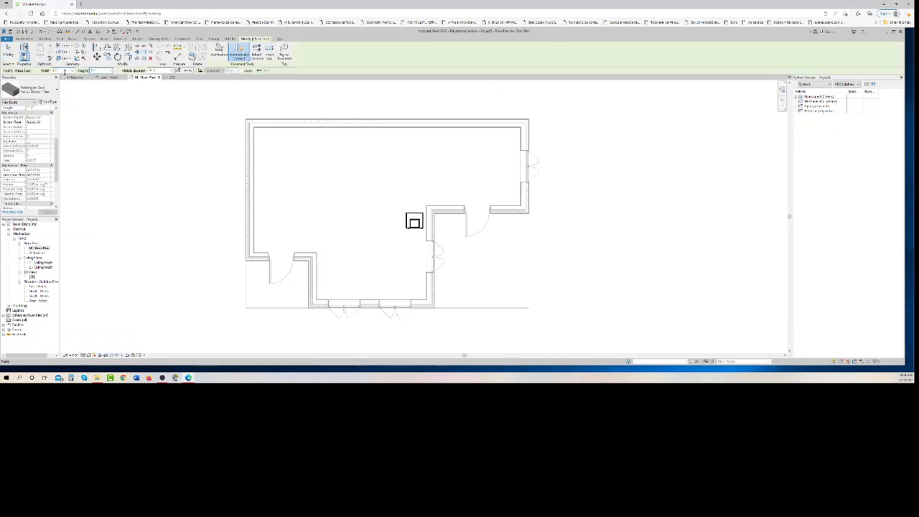
pyautogui.click(93, 70)
pyautogui.click(56, 90)
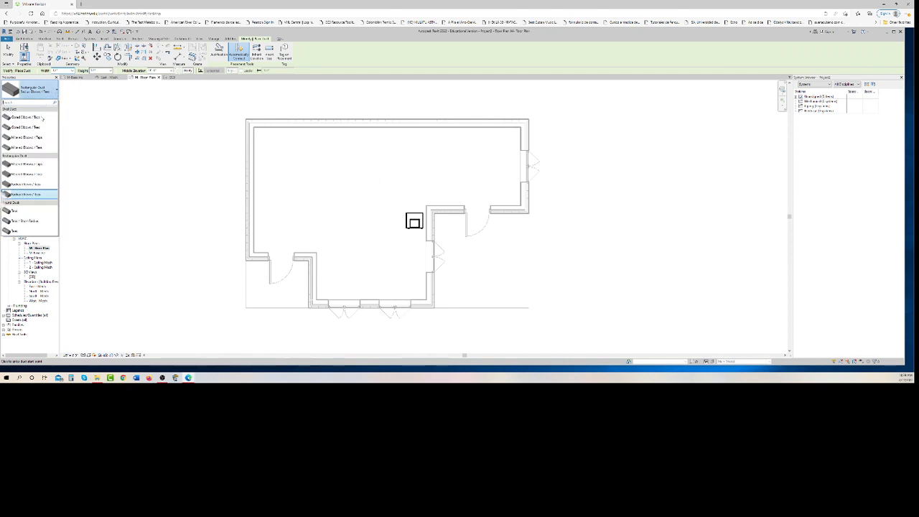
pyautogui.click(28, 164)
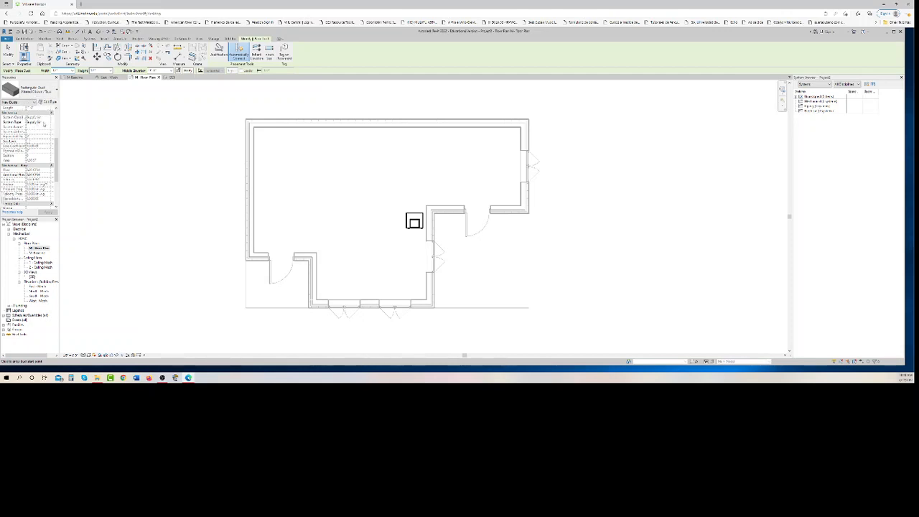
# Step: Set the duct's middle elevation and draw one straight horizontal main duct across the room, just above the air handling unit in plan
pyautogui.press('ctrl')
pyautogui.click(158, 71)
pyautogui.write('1')
pyautogui.press('Return')
pyautogui.click(451, 192)
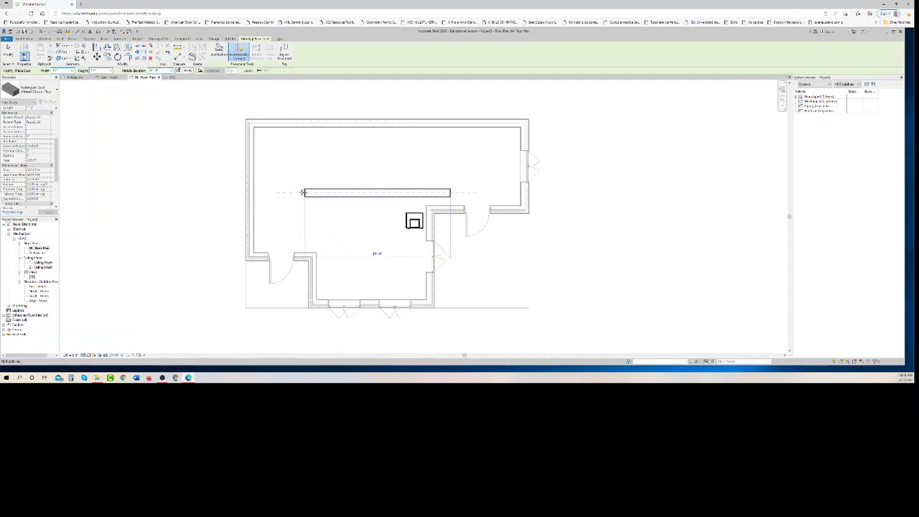
pyautogui.click(302, 193)
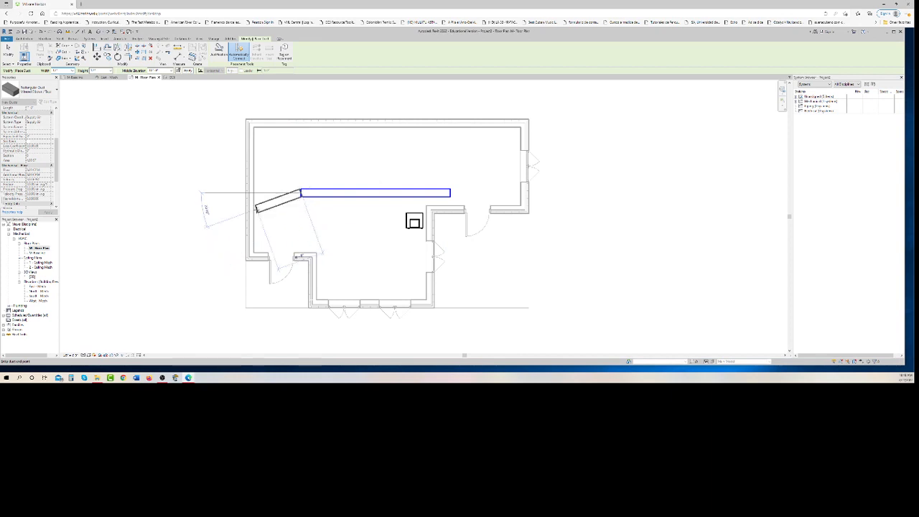
pyautogui.press('Escape')
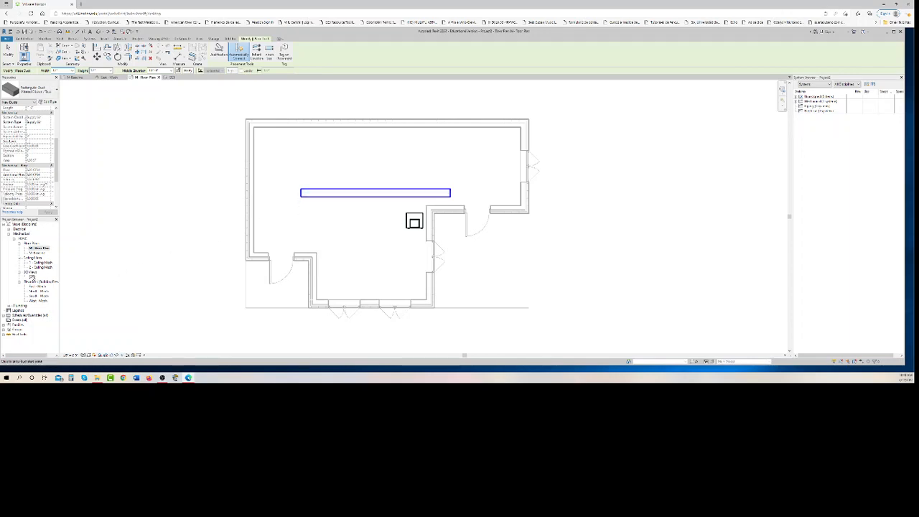
# Step: Examine the height and position of the main duct relative to the air handling unit in the 3D view
pyautogui.doubleClick(32, 277)
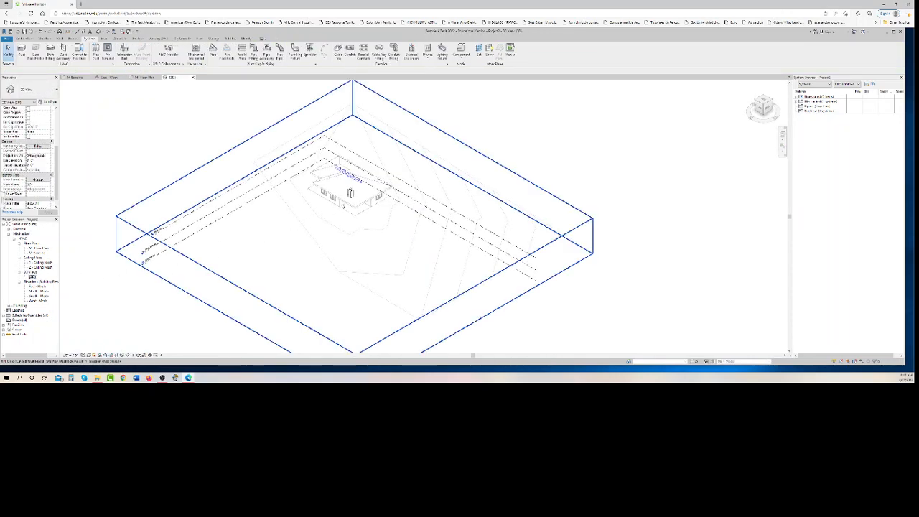
pyautogui.scroll(5, 347, 201)
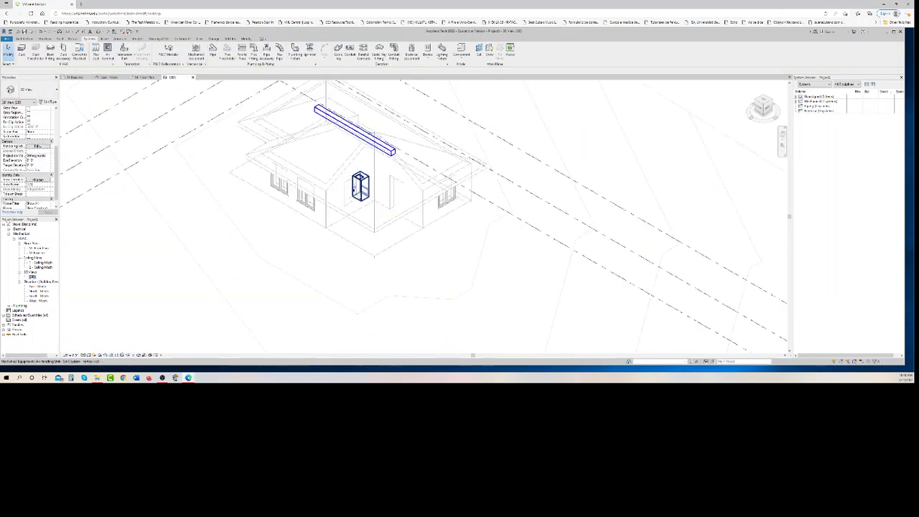
pyautogui.scroll(2, 351, 187)
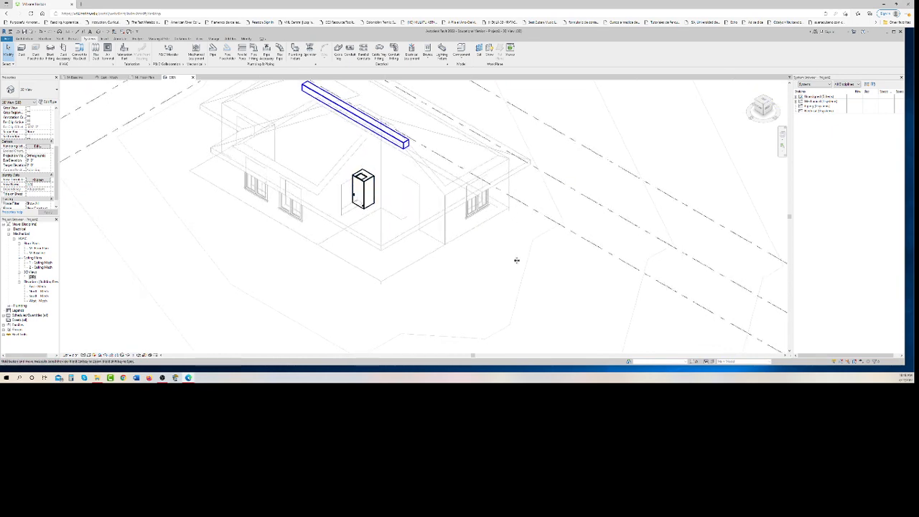
pyautogui.moveTo(516, 260)
pyautogui.keyDown('shift'); pyautogui.mouseDown(button='middle')
pyautogui.moveTo(491, 265)
pyautogui.moveTo(443, 235)
pyautogui.moveTo(396, 236)
pyautogui.moveTo(520, 246)
pyautogui.mouseUp(button='middle'); pyautogui.keyUp('shift')
pyautogui.scroll(2, 395, 237)
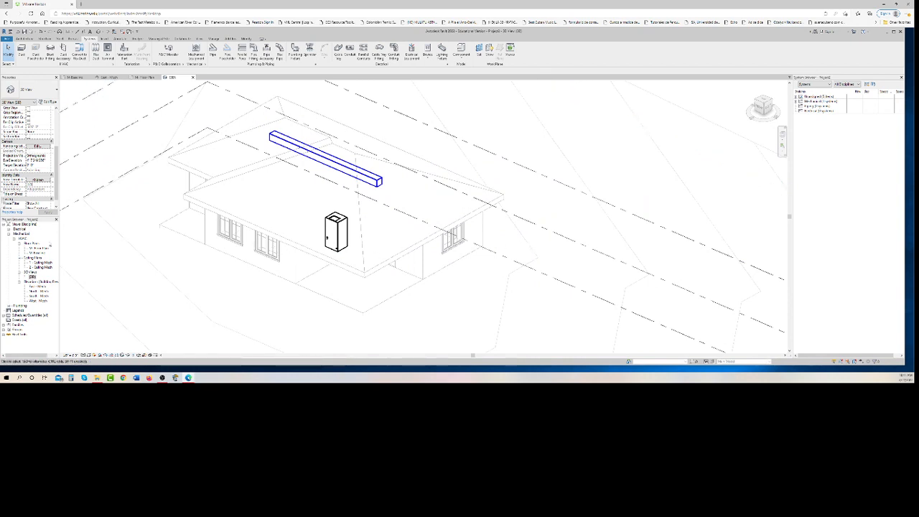
# Step: Connect the air handling unit's rectangular Supply Air connector to the main duct from the floor plan and check the connection in 3D
pyautogui.doubleClick(38, 247)
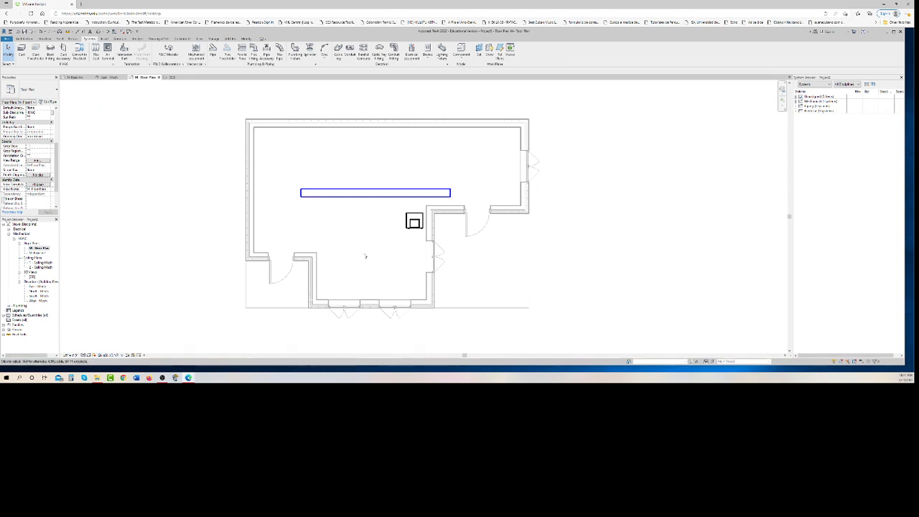
pyautogui.click(414, 224)
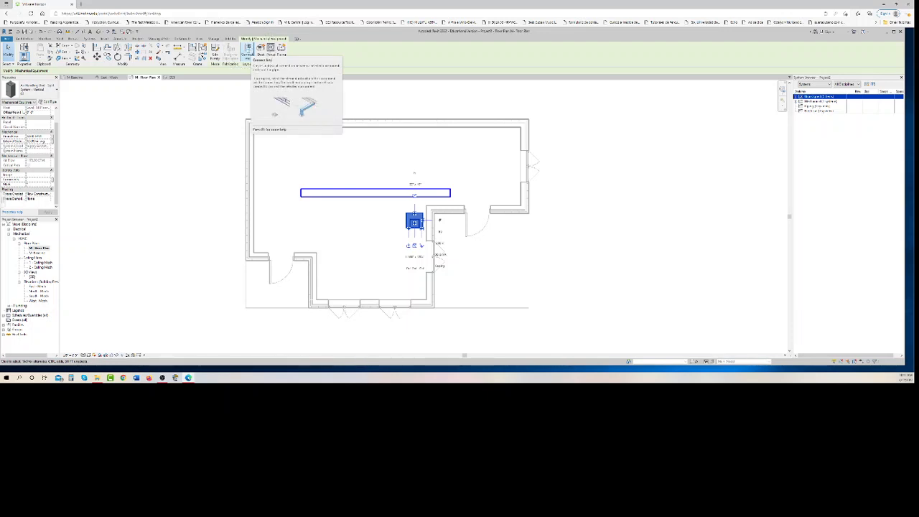
pyautogui.click(248, 49)
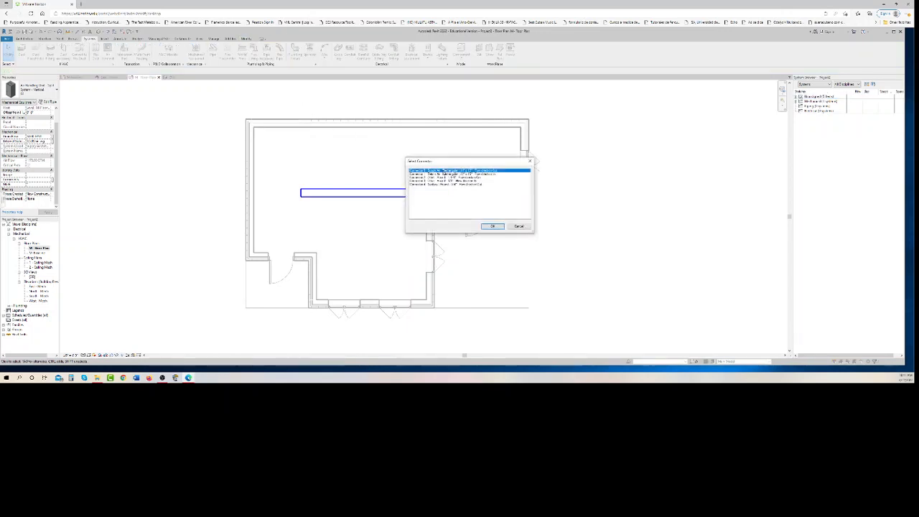
pyautogui.press('ctrl')
pyautogui.click(493, 227)
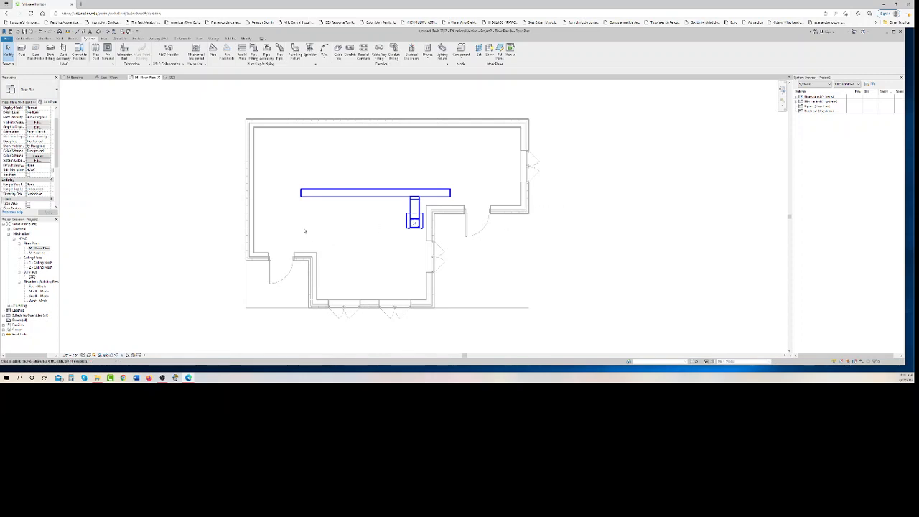
pyautogui.click(402, 195)
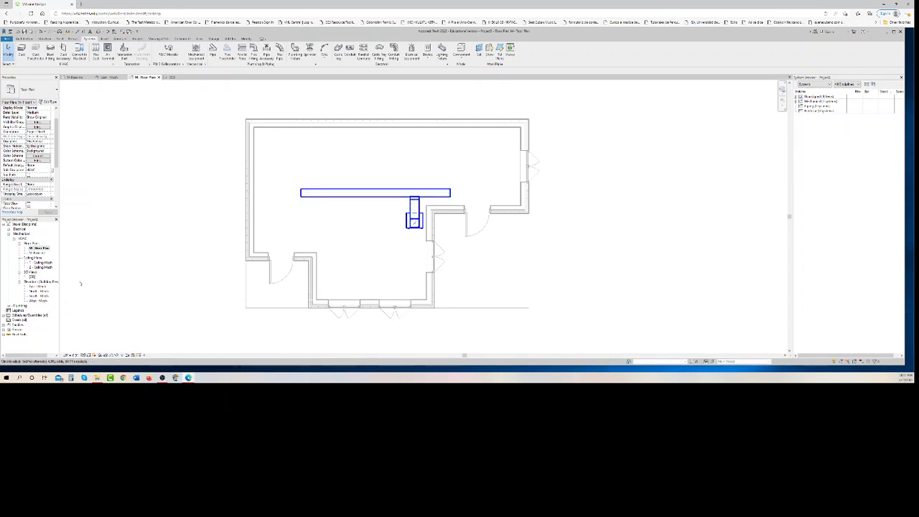
pyautogui.doubleClick(31, 278)
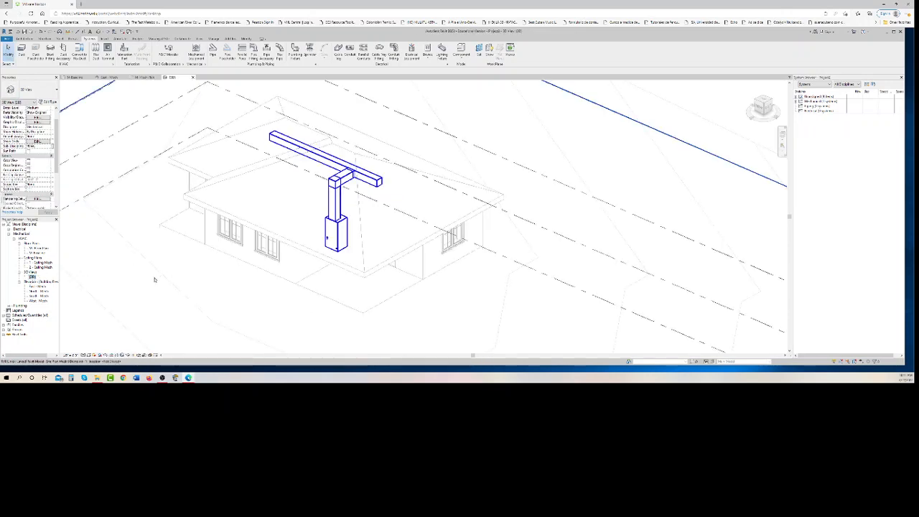